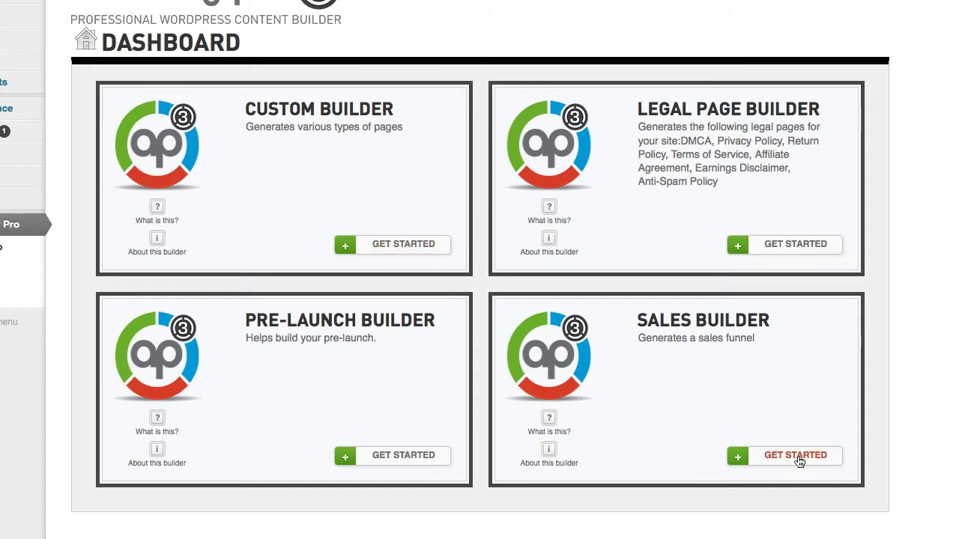
{"action": "left_click", "coordinate": [381, 251]}
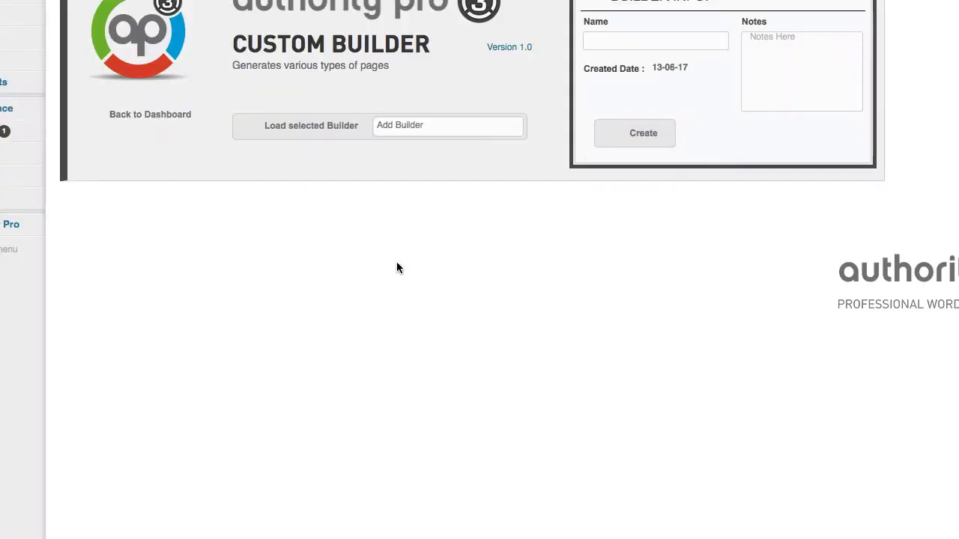
{"action": "left_click", "coordinate": [311, 125]}
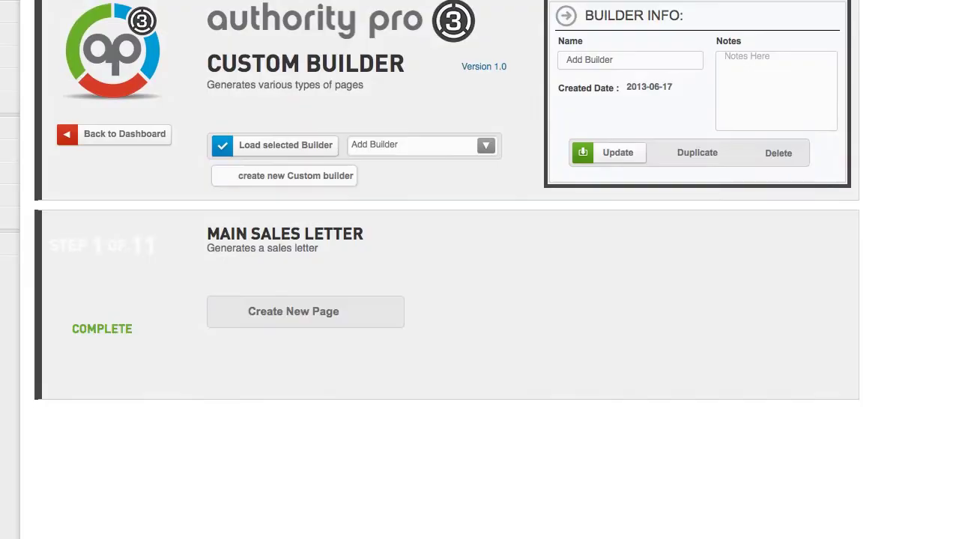
{"action": "scroll", "coordinate": [391, 384], "scroll_direction": "down", "scroll_amount": 10}
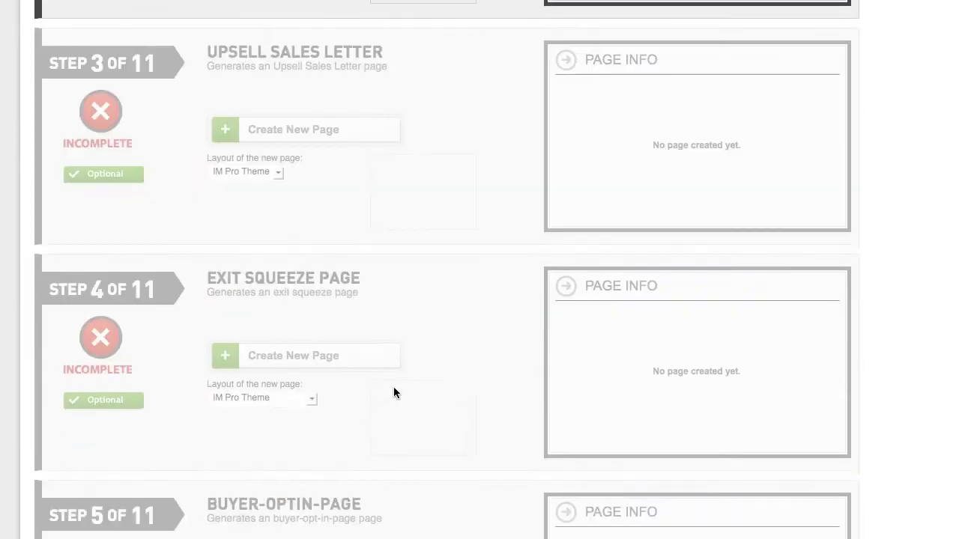
{"action": "scroll", "coordinate": [393, 386], "scroll_direction": "up", "scroll_amount": 4}
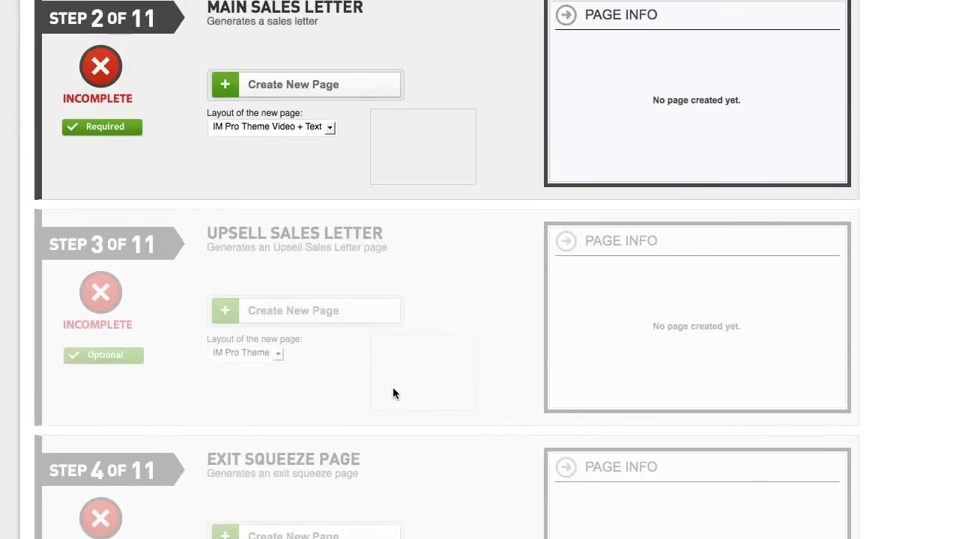
{"action": "scroll", "coordinate": [393, 388], "scroll_direction": "up", "scroll_amount": 7}
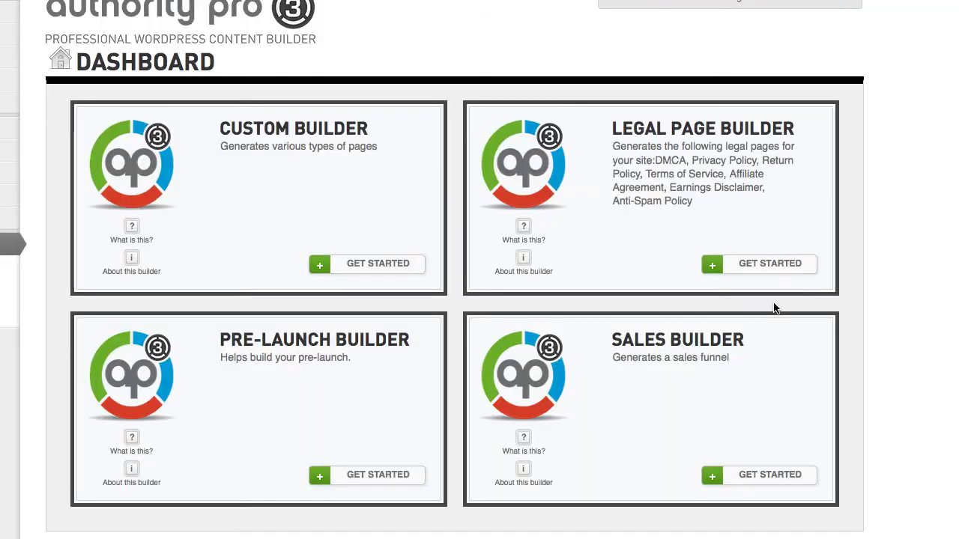
Start the Sales Builder and pick Mini Squeeze 1 as the Exit Squeeze Page (Step 3) layout
{"action": "left_click", "coordinate": [770, 477]}
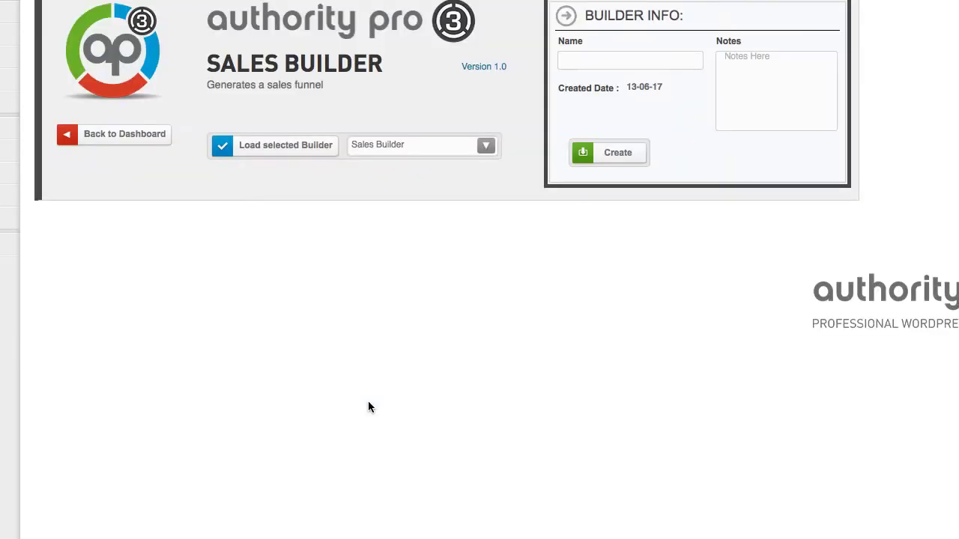
{"action": "scroll", "coordinate": [397, 193], "scroll_direction": "down", "scroll_amount": 1}
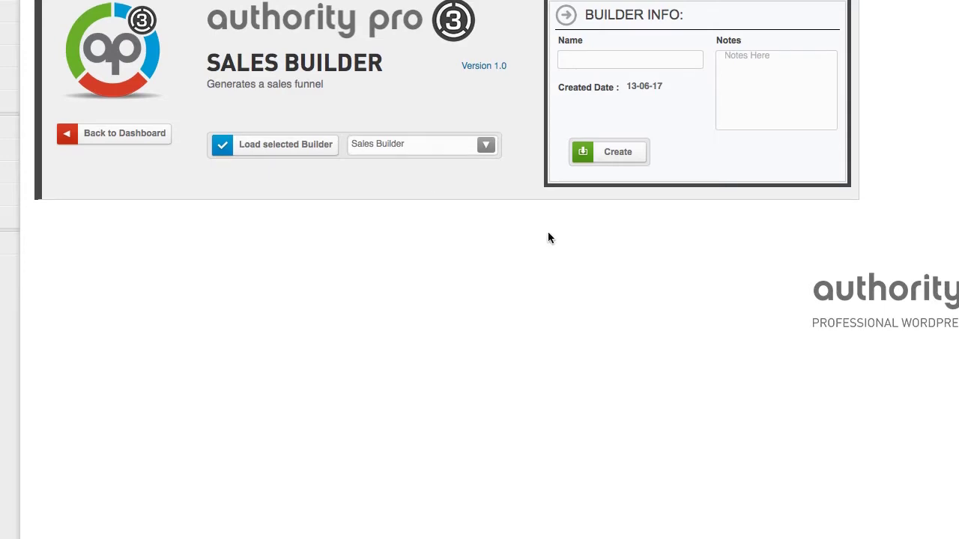
{"action": "scroll", "coordinate": [535, 273], "scroll_direction": "down", "scroll_amount": 2}
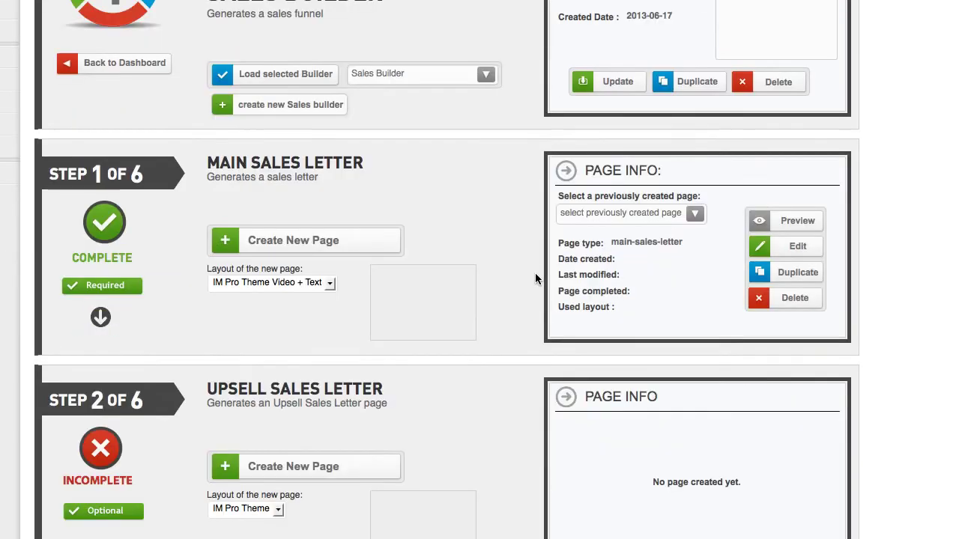
{"action": "scroll", "coordinate": [536, 277], "scroll_direction": "down", "scroll_amount": 10}
{"action": "scroll", "coordinate": [536, 277], "scroll_direction": "down", "scroll_amount": 2}
{"action": "scroll", "coordinate": [535, 279], "scroll_direction": "up", "scroll_amount": 10}
{"action": "left_click", "coordinate": [281, 257]}
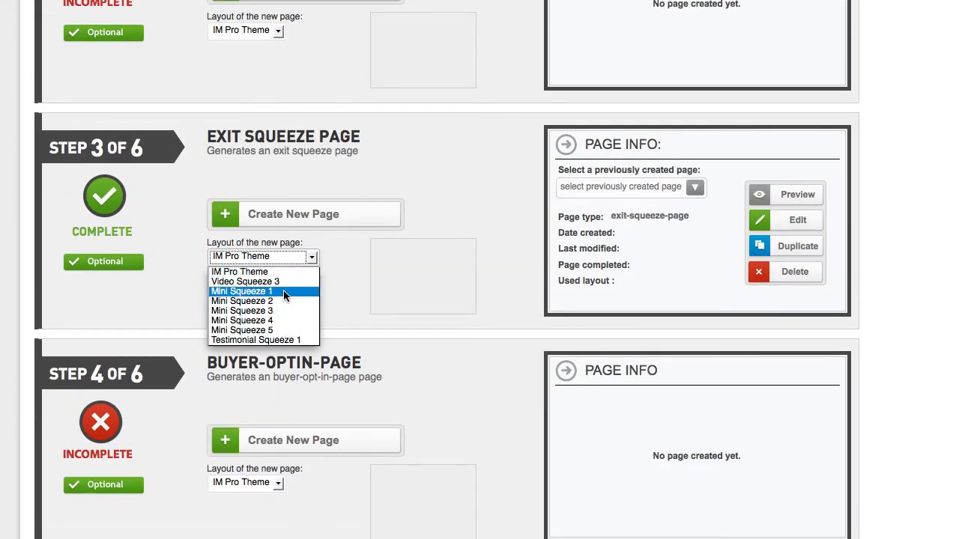
{"action": "left_click", "coordinate": [284, 291]}
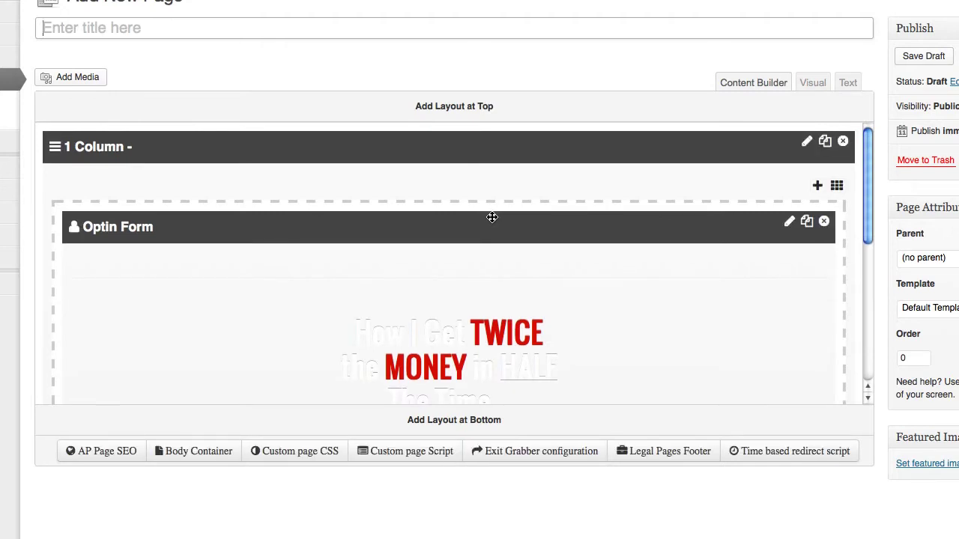
Reposition the Optin Form into a single column on the new Mini Squeeze 1 page
{"action": "scroll", "coordinate": [388, 231], "scroll_direction": "down", "scroll_amount": 5}
{"action": "scroll", "coordinate": [387, 231], "scroll_direction": "up", "scroll_amount": 5}
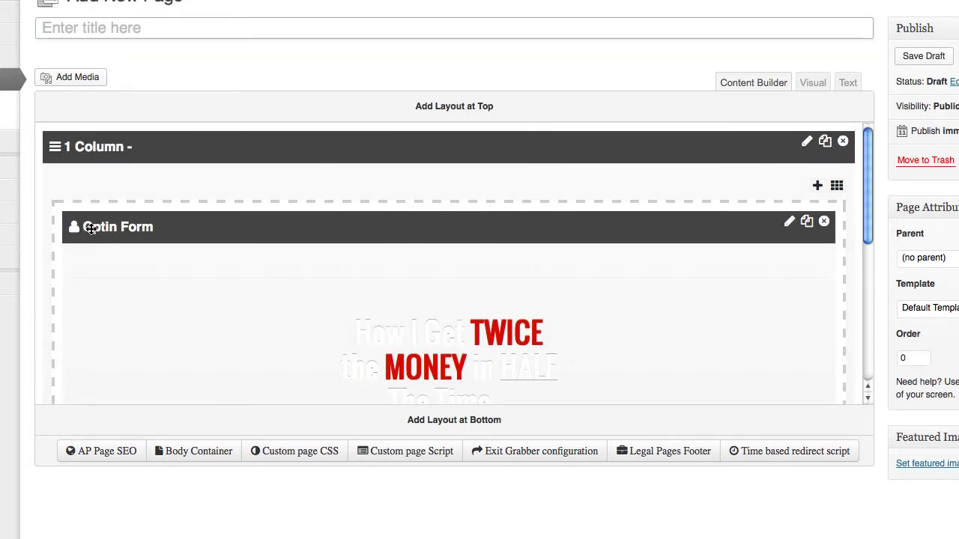
{"action": "left_click_drag", "start_coordinate": [99, 229], "coordinate": [217, 226]}
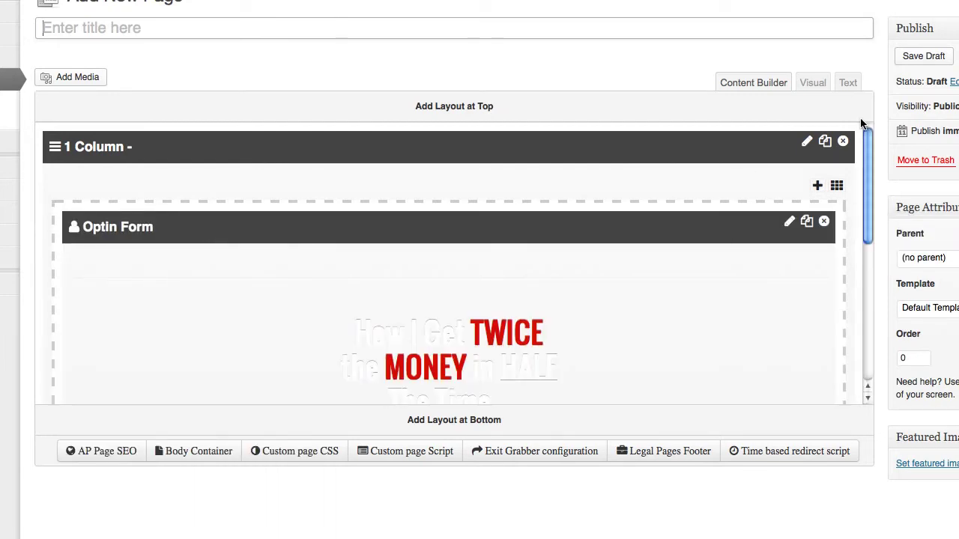
{"action": "left_click", "coordinate": [570, 116]}
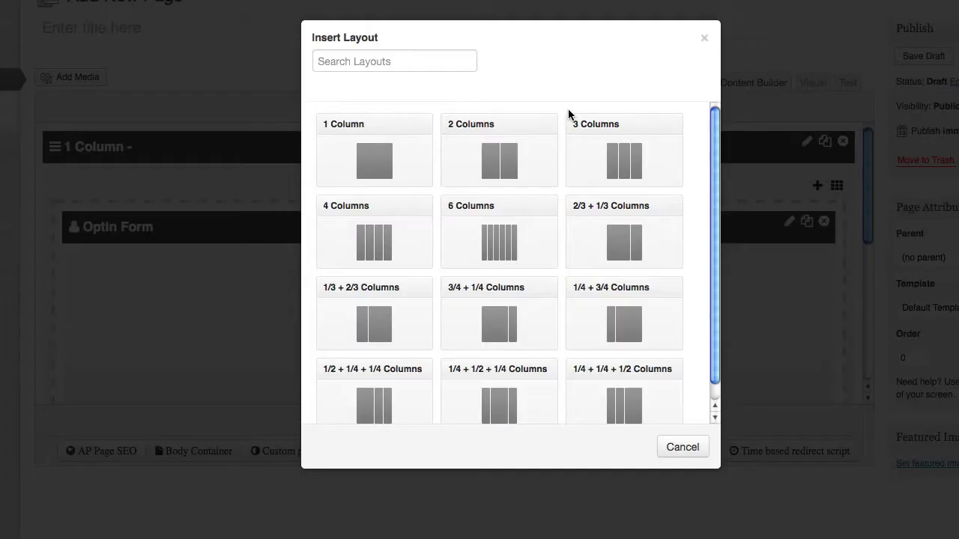
{"action": "left_click", "coordinate": [506, 171]}
{"action": "scroll", "coordinate": [165, 374], "scroll_direction": "down", "scroll_amount": 3}
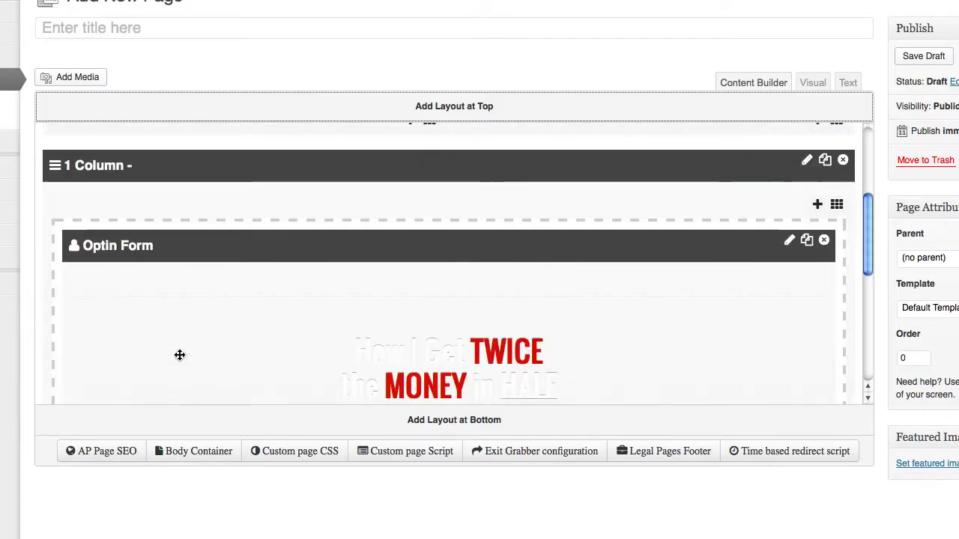
{"action": "left_click_drag", "start_coordinate": [112, 243], "coordinate": [655, 212]}
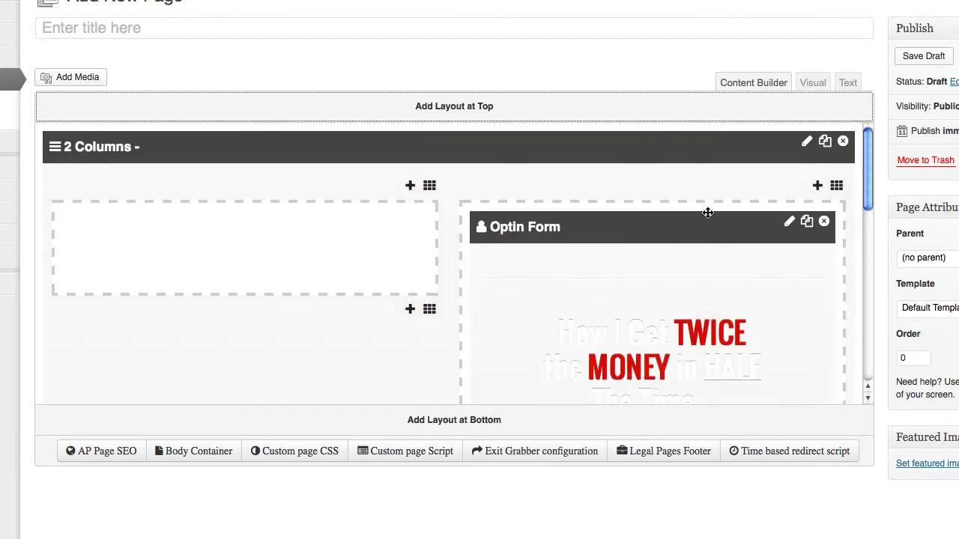
{"action": "left_click_drag", "start_coordinate": [515, 230], "coordinate": [586, 350]}
{"action": "scroll", "coordinate": [587, 354], "scroll_direction": "down", "scroll_amount": 3}
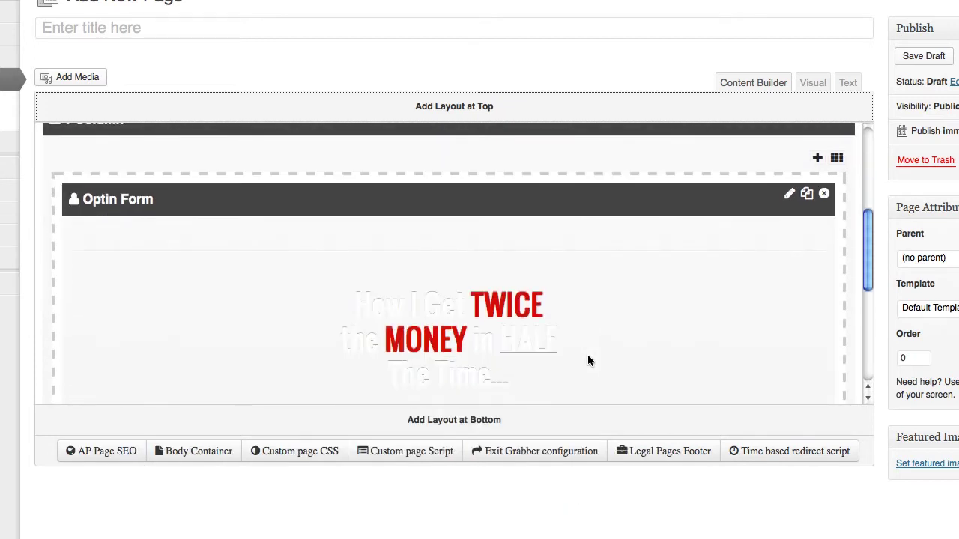
{"action": "scroll", "coordinate": [588, 358], "scroll_direction": "up", "scroll_amount": 5}
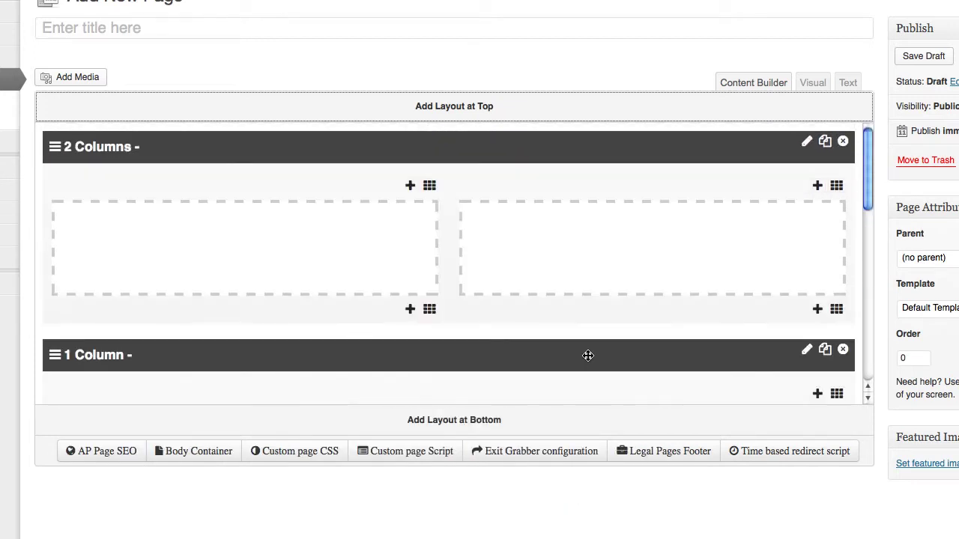
{"action": "scroll", "coordinate": [667, 315], "scroll_direction": "down", "scroll_amount": 3}
{"action": "scroll", "coordinate": [693, 315], "scroll_direction": "up", "scroll_amount": 3}
{"action": "left_click", "coordinate": [843, 141]}
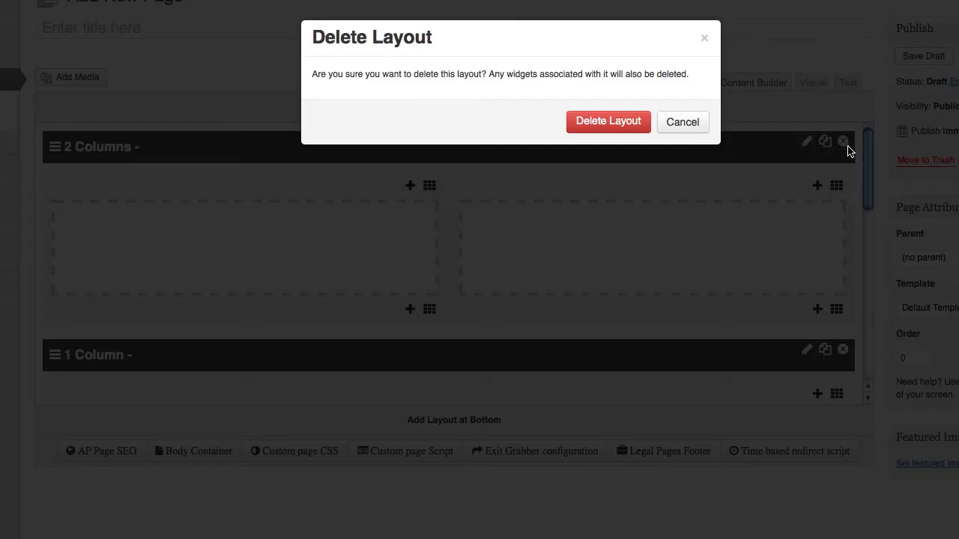
{"action": "left_click", "coordinate": [623, 128]}
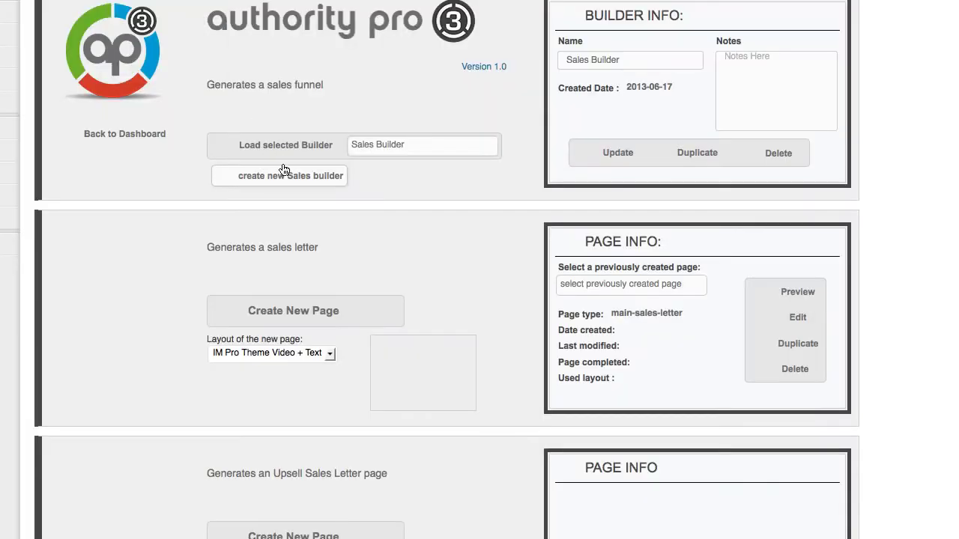
Select the earlier-created squeeze page from the Exit Squeeze Page step's previously created pages list
{"action": "scroll", "coordinate": [393, 357], "scroll_direction": "down", "scroll_amount": 5}
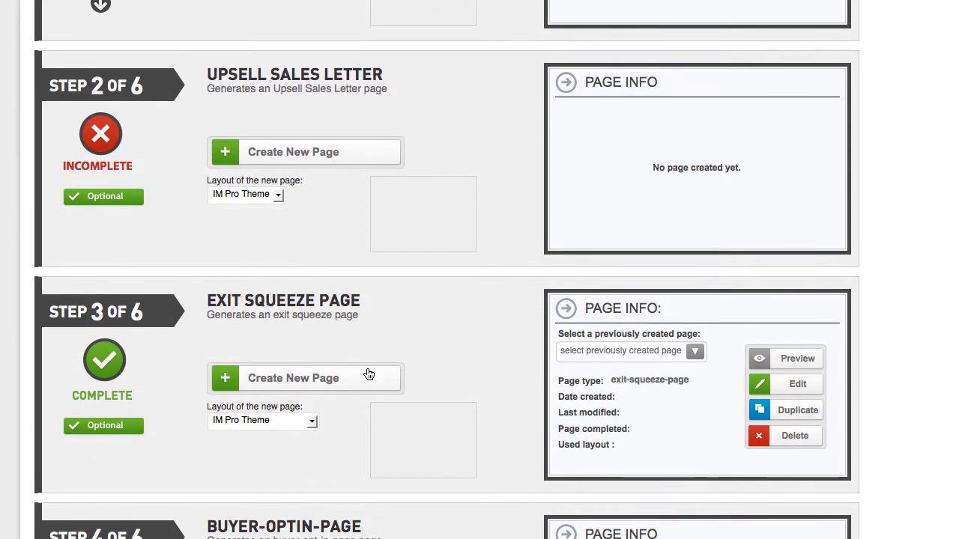
{"action": "left_click", "coordinate": [616, 349]}
{"action": "left_click", "coordinate": [609, 390]}
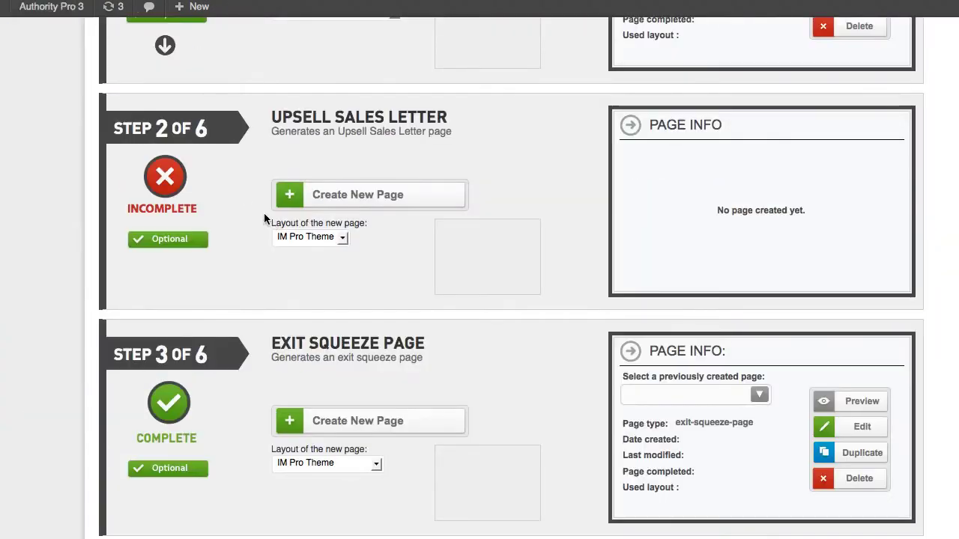
Go to the WordPress All Pages list to reach the squeeze page
{"action": "scroll", "coordinate": [262, 216], "scroll_direction": "up", "scroll_amount": 5}
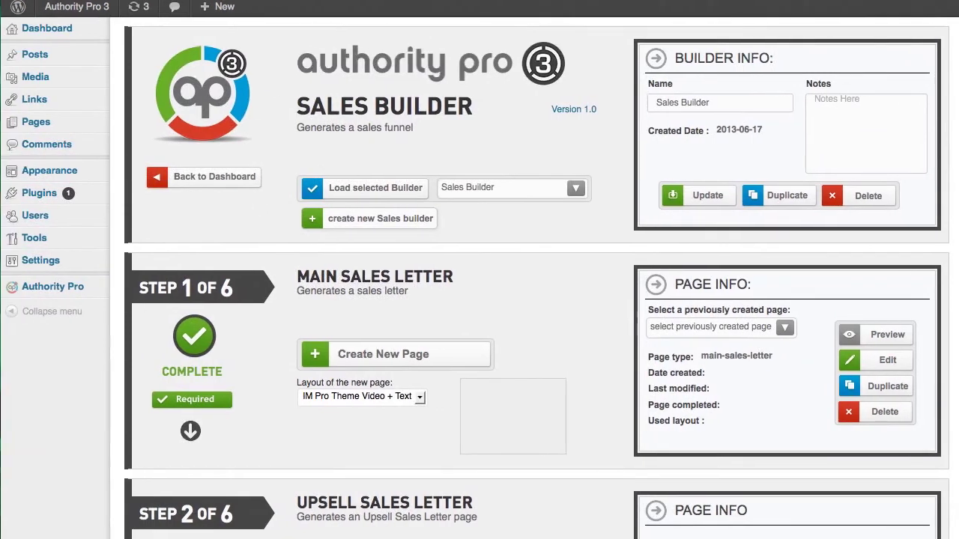
{"action": "mouse_move", "coordinate": [60, 124]}
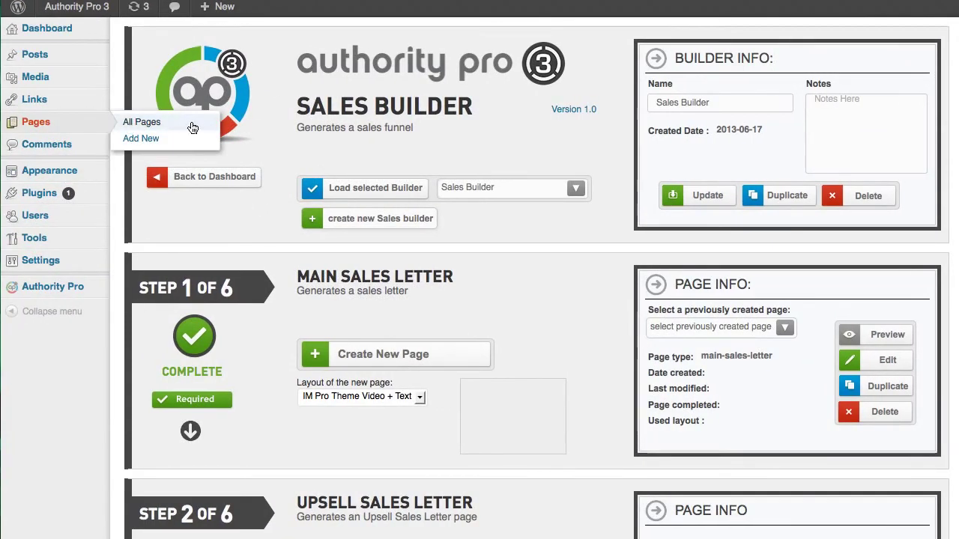
{"action": "left_click", "coordinate": [142, 122]}
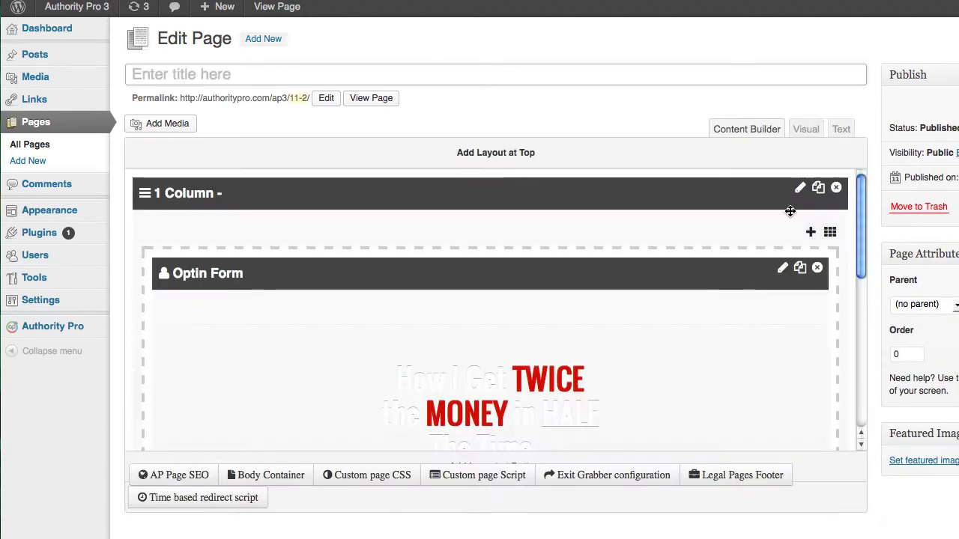
Insert a Graphic Testimonial widget from the widget list into the column
{"action": "left_click", "coordinate": [810, 232]}
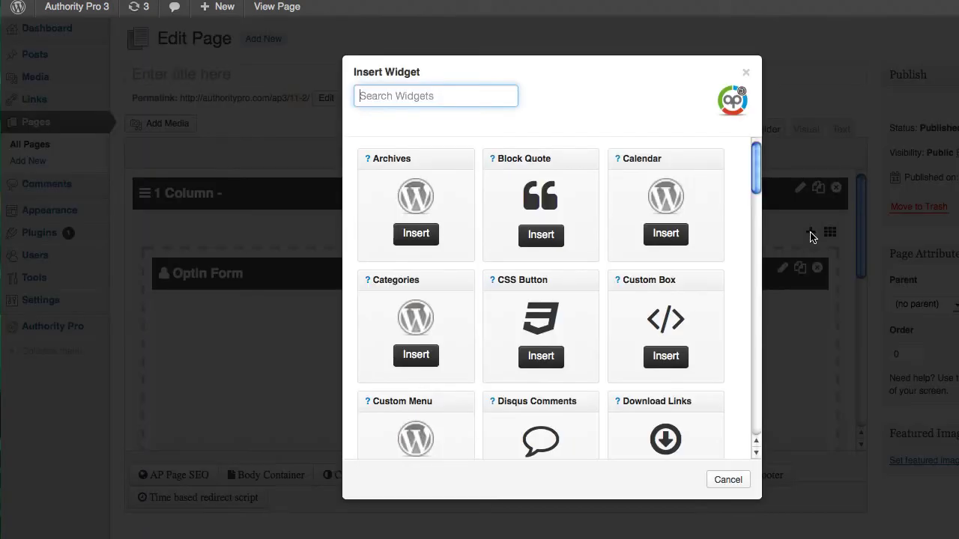
{"action": "scroll", "coordinate": [694, 229], "scroll_direction": "down", "scroll_amount": 10}
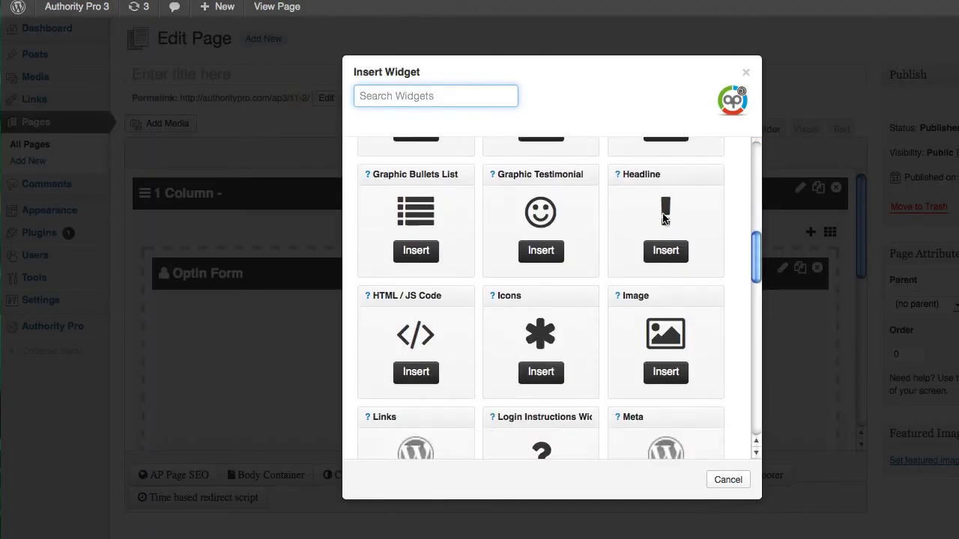
{"action": "scroll", "coordinate": [664, 217], "scroll_direction": "down", "scroll_amount": 5}
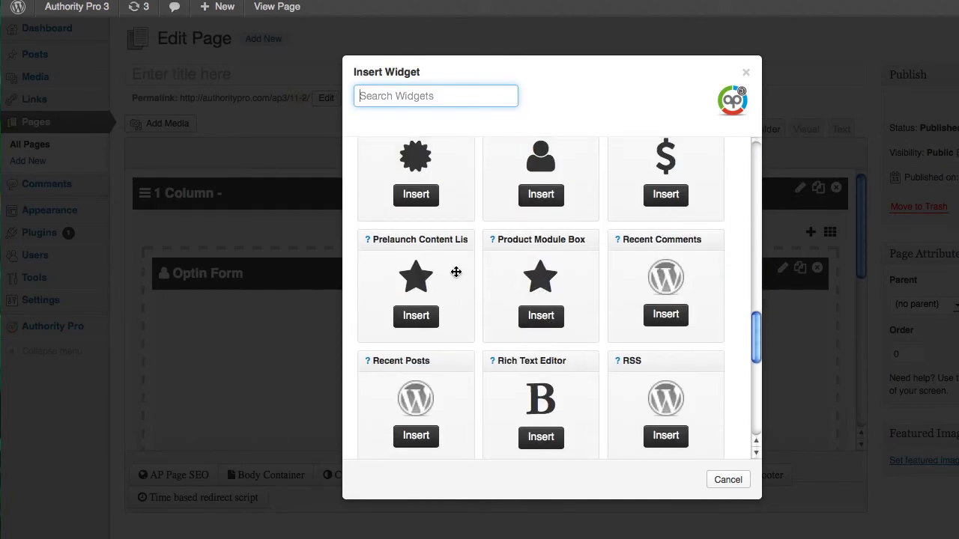
{"action": "scroll", "coordinate": [478, 229], "scroll_direction": "up", "scroll_amount": 1}
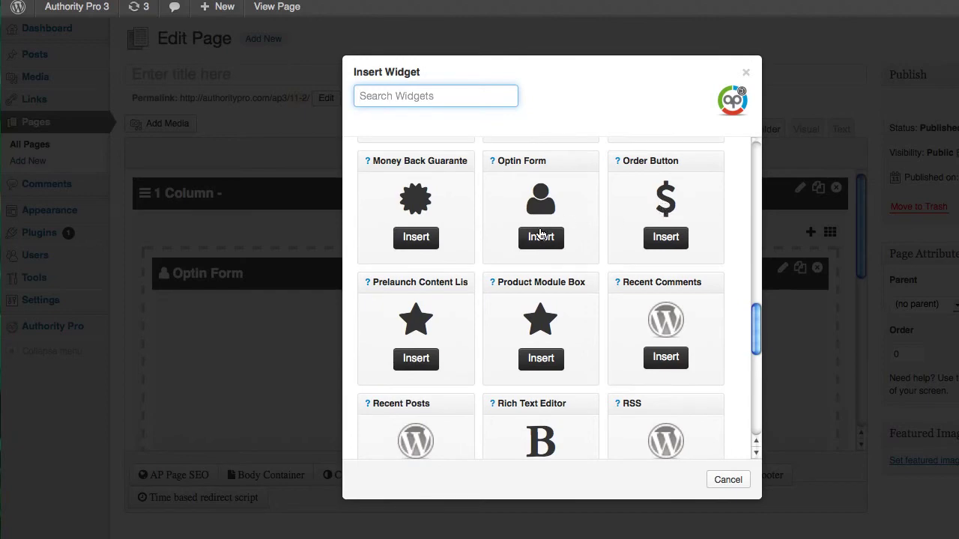
{"action": "scroll", "coordinate": [539, 240], "scroll_direction": "down", "scroll_amount": 3}
{"action": "scroll", "coordinate": [540, 276], "scroll_direction": "down", "scroll_amount": 1}
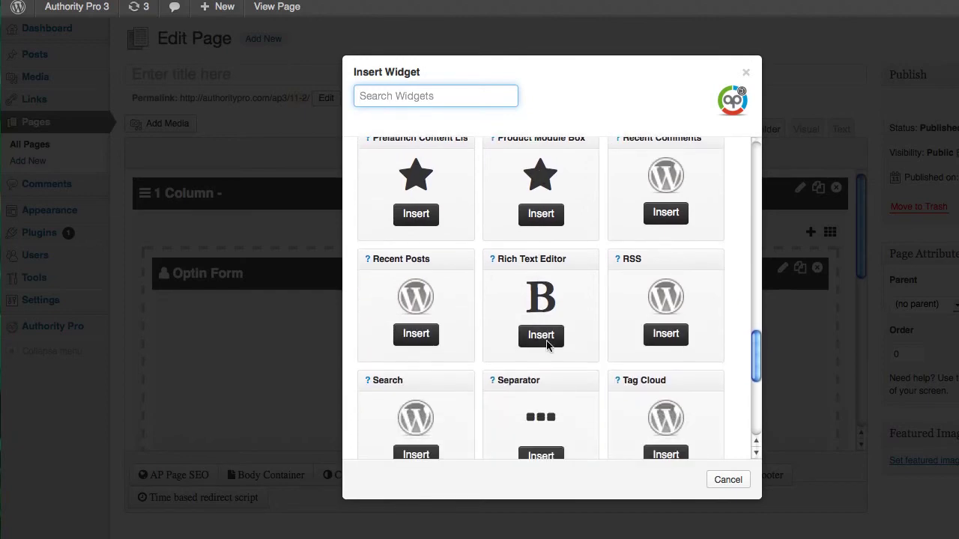
{"action": "scroll", "coordinate": [548, 341], "scroll_direction": "down", "scroll_amount": 3}
{"action": "scroll", "coordinate": [499, 317], "scroll_direction": "up", "scroll_amount": 5}
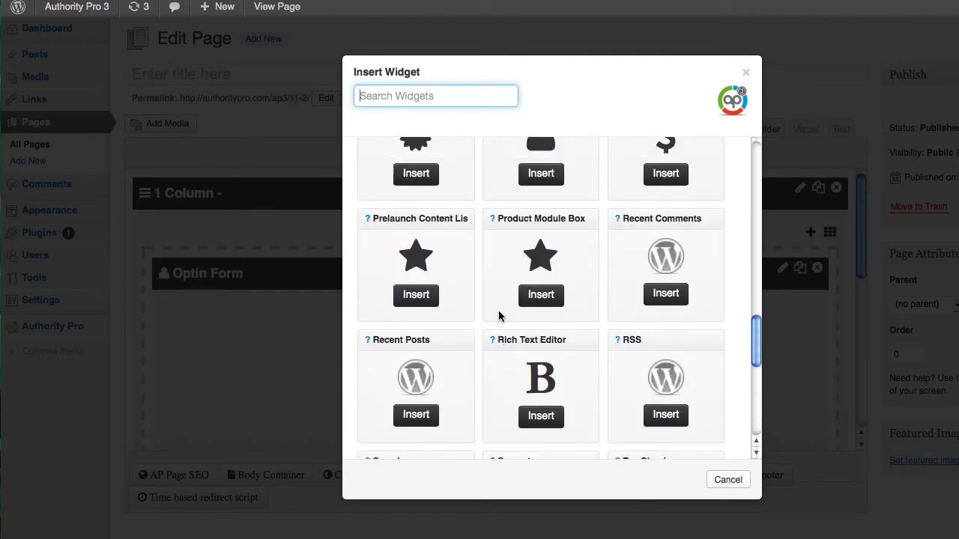
{"action": "scroll", "coordinate": [499, 317], "scroll_direction": "up", "scroll_amount": 8}
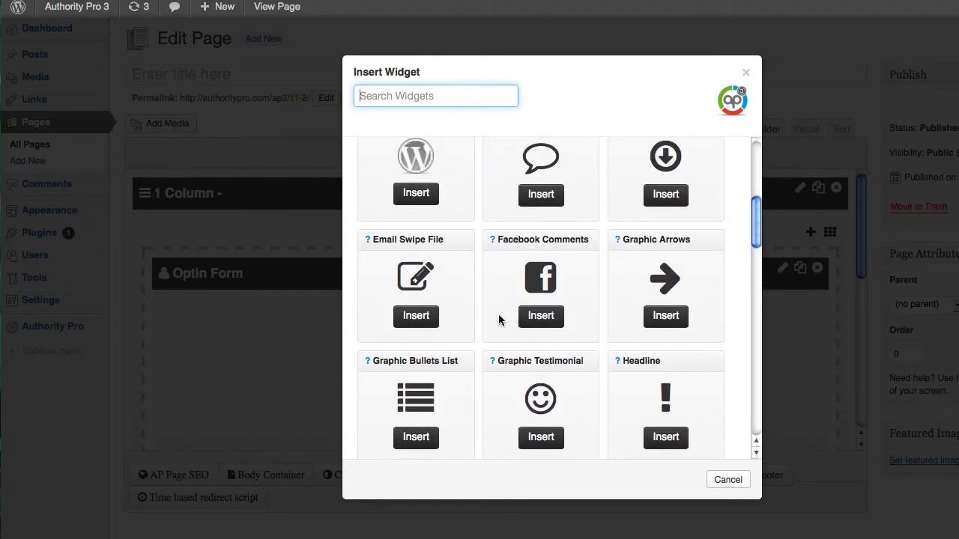
{"action": "scroll", "coordinate": [499, 317], "scroll_direction": "up", "scroll_amount": 1}
{"action": "scroll", "coordinate": [499, 317], "scroll_direction": "up", "scroll_amount": 5}
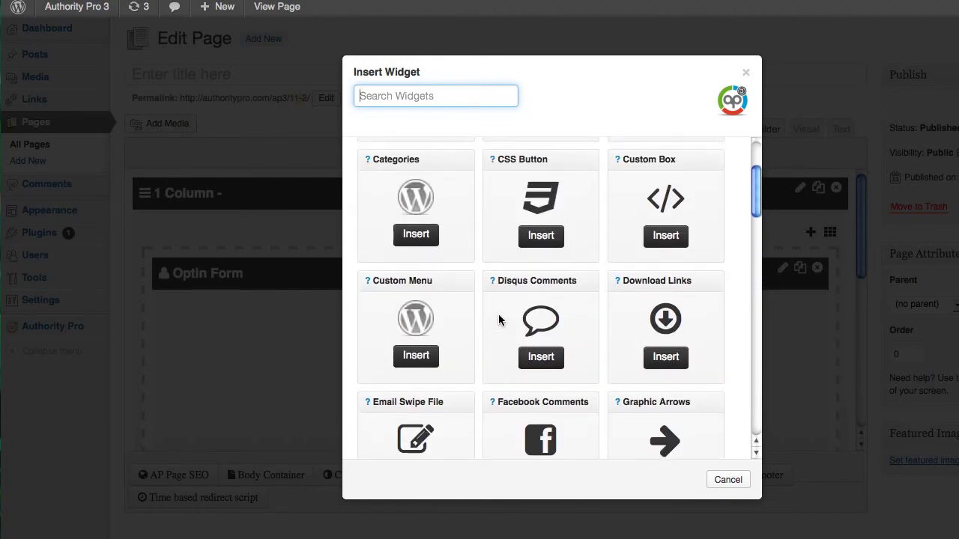
{"action": "scroll", "coordinate": [499, 320], "scroll_direction": "down", "scroll_amount": 7}
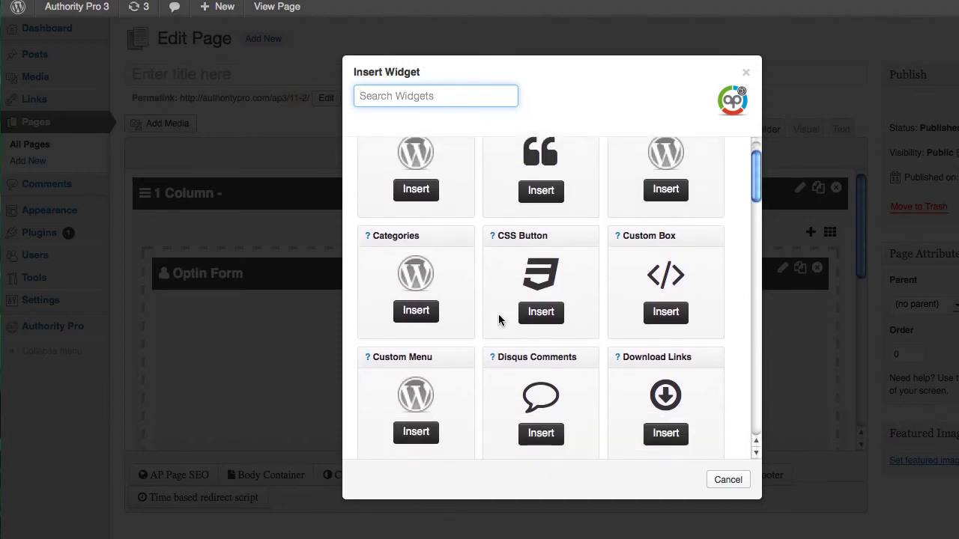
{"action": "scroll", "coordinate": [498, 320], "scroll_direction": "down", "scroll_amount": 6}
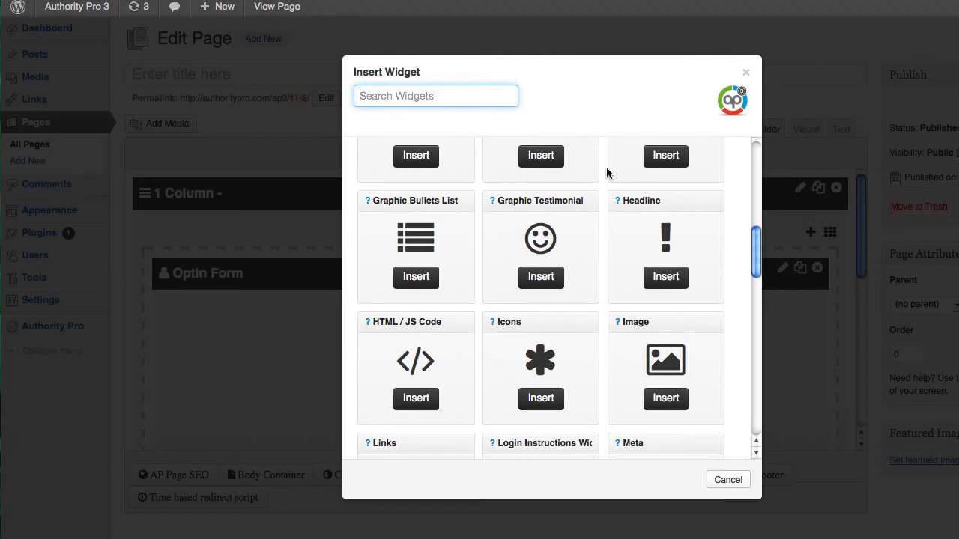
{"action": "left_click", "coordinate": [544, 280]}
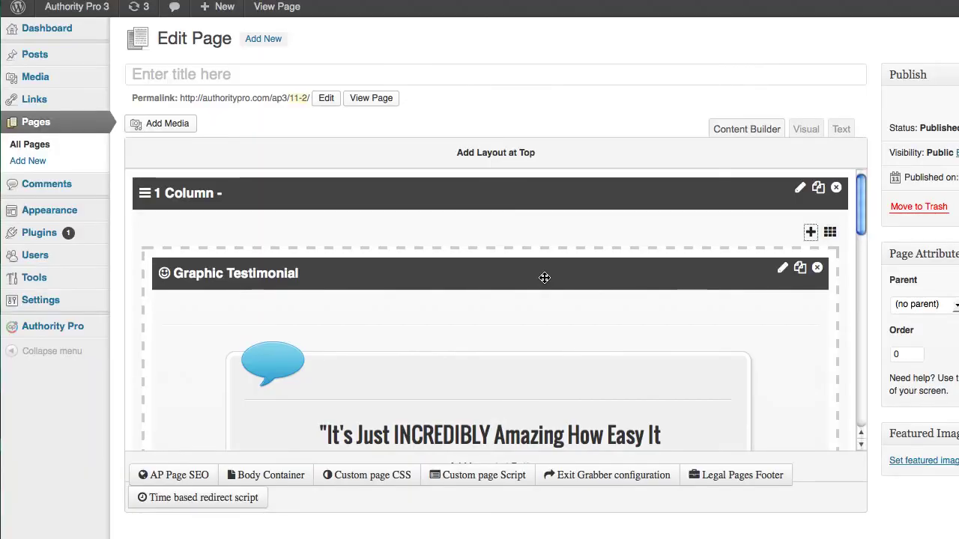
Scroll the builder to review the newly inserted Graphic Testimonial
{"action": "scroll", "coordinate": [544, 279], "scroll_direction": "down", "scroll_amount": 2}
{"action": "scroll", "coordinate": [545, 283], "scroll_direction": "down", "scroll_amount": 3}
{"action": "scroll", "coordinate": [545, 284], "scroll_direction": "up", "scroll_amount": 3}
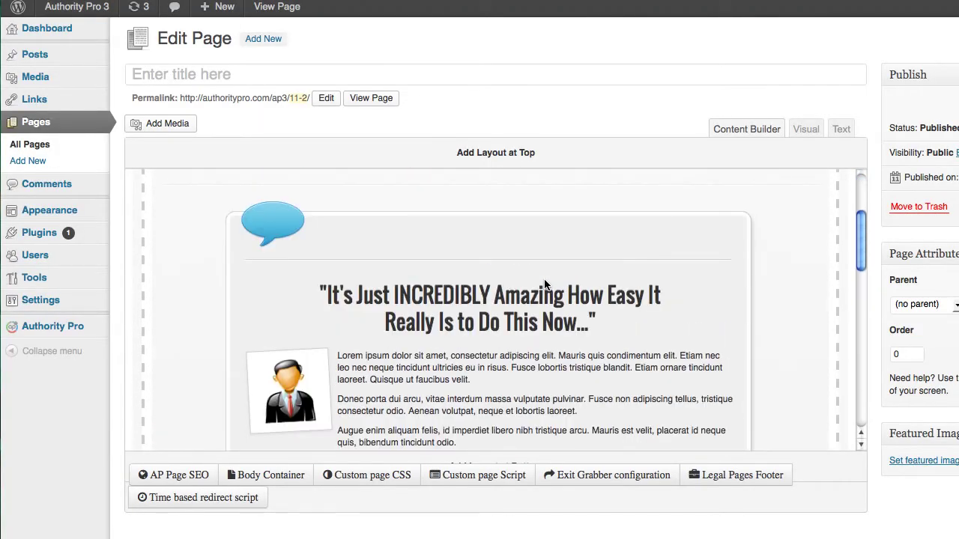
{"action": "scroll", "coordinate": [619, 304], "scroll_direction": "up", "scroll_amount": 3}
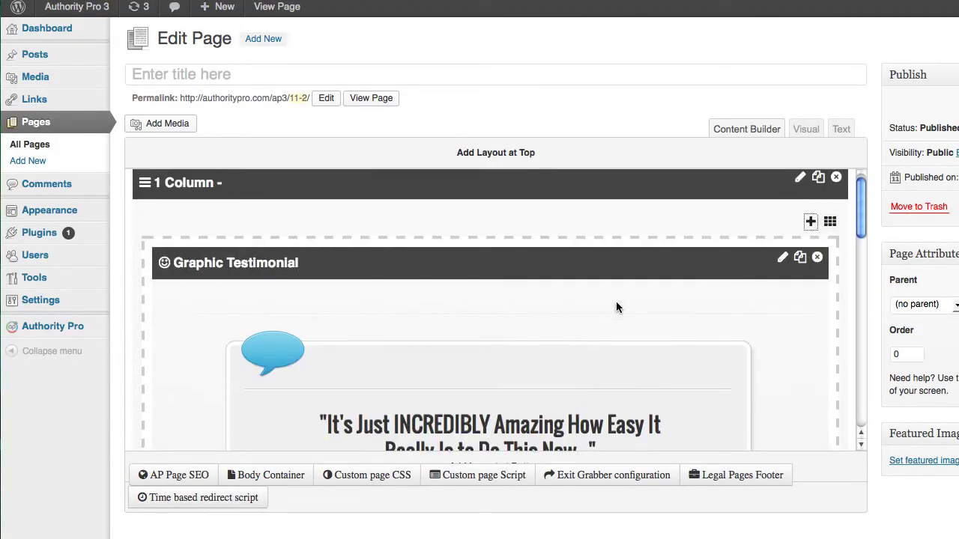
Open the testimonial's settings and review its quote content, keeping it unchanged
{"action": "left_click", "coordinate": [782, 257]}
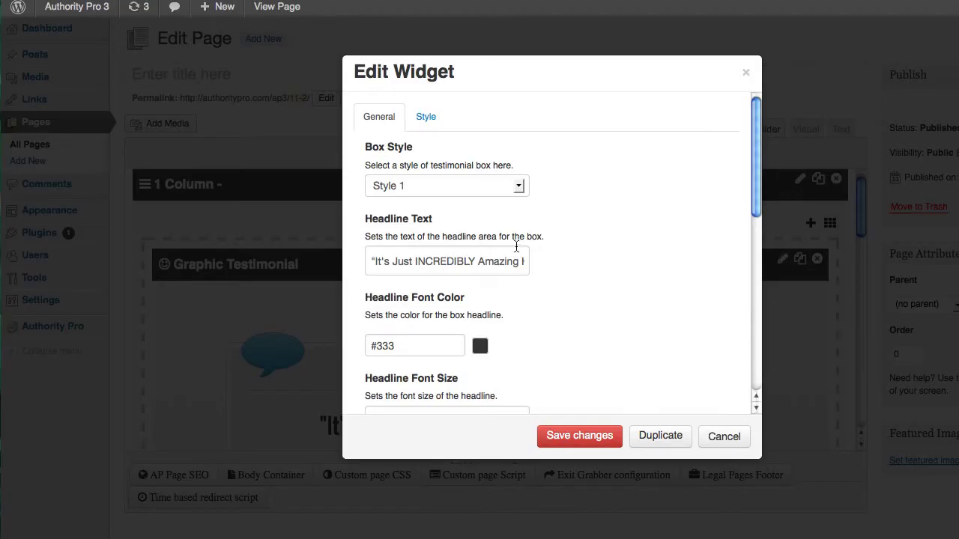
{"action": "scroll", "coordinate": [495, 241], "scroll_direction": "down", "scroll_amount": 1}
{"action": "left_click", "coordinate": [495, 242]}
{"action": "scroll", "coordinate": [572, 257], "scroll_direction": "down", "scroll_amount": 4}
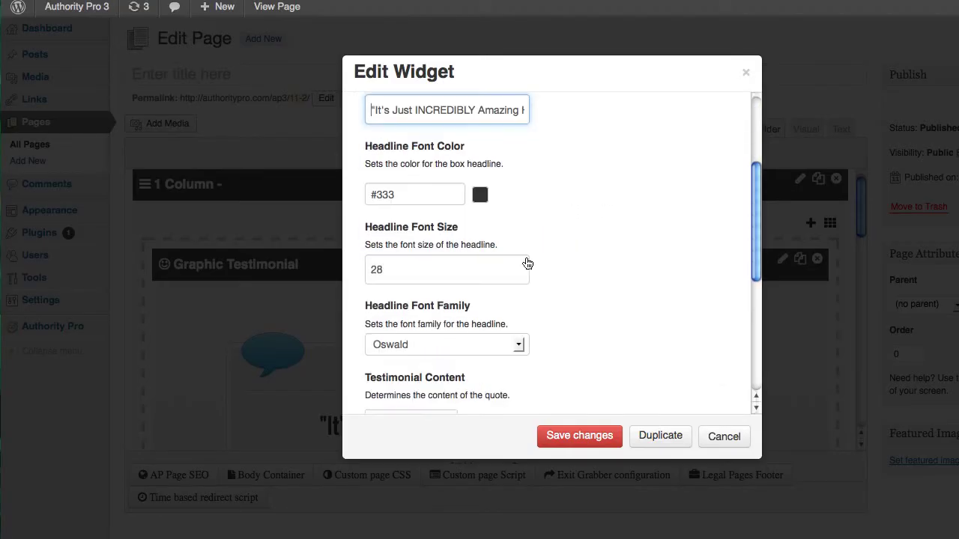
{"action": "scroll", "coordinate": [412, 258], "scroll_direction": "down", "scroll_amount": 5}
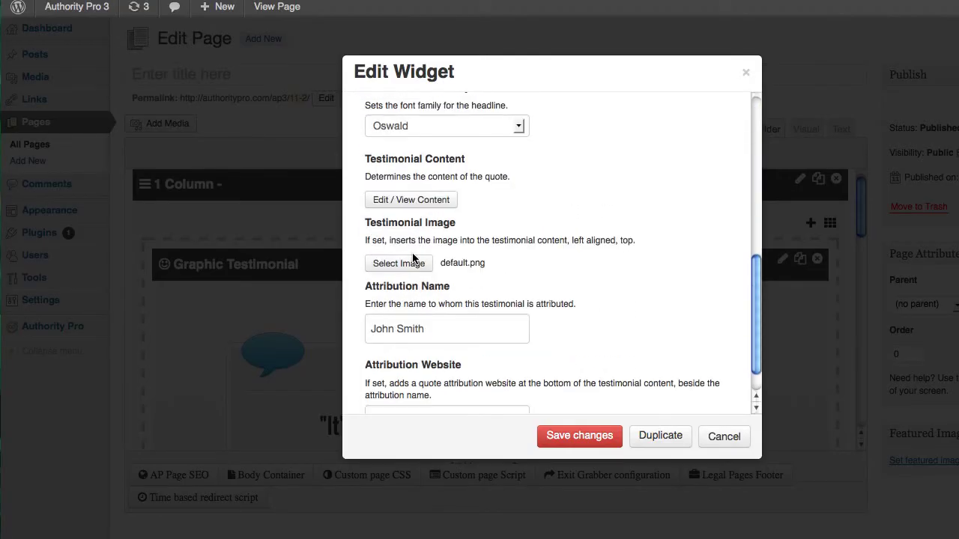
{"action": "left_click", "coordinate": [401, 198]}
{"action": "key", "text": "ctrl+a"}
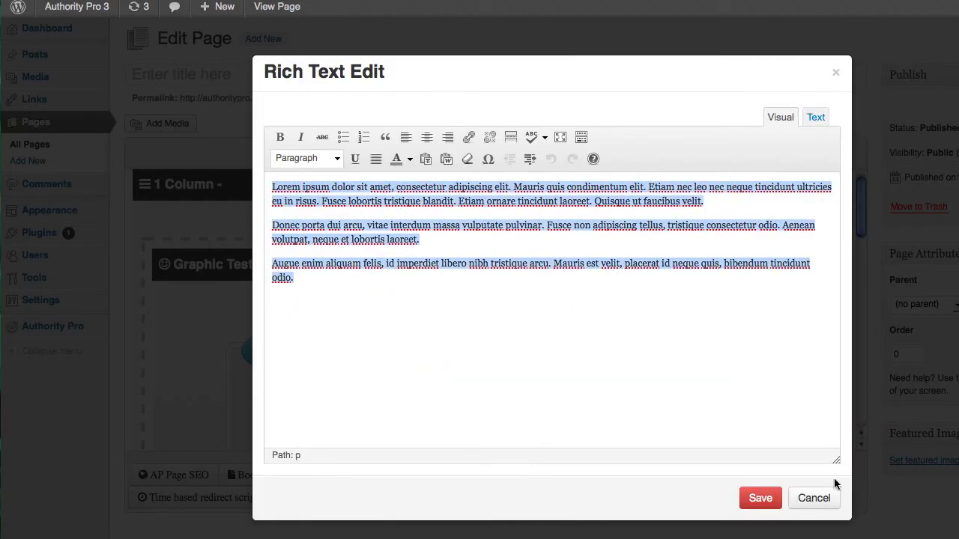
{"action": "left_click", "coordinate": [762, 497]}
{"action": "scroll", "coordinate": [513, 229], "scroll_direction": "down", "scroll_amount": 1}
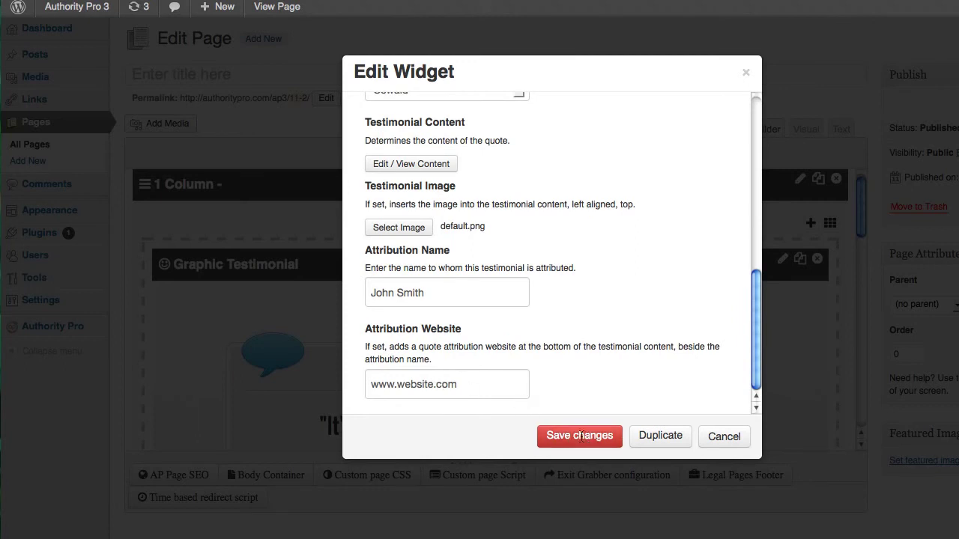
{"action": "double_click", "coordinate": [405, 386]}
{"action": "type", "text": "Website"}
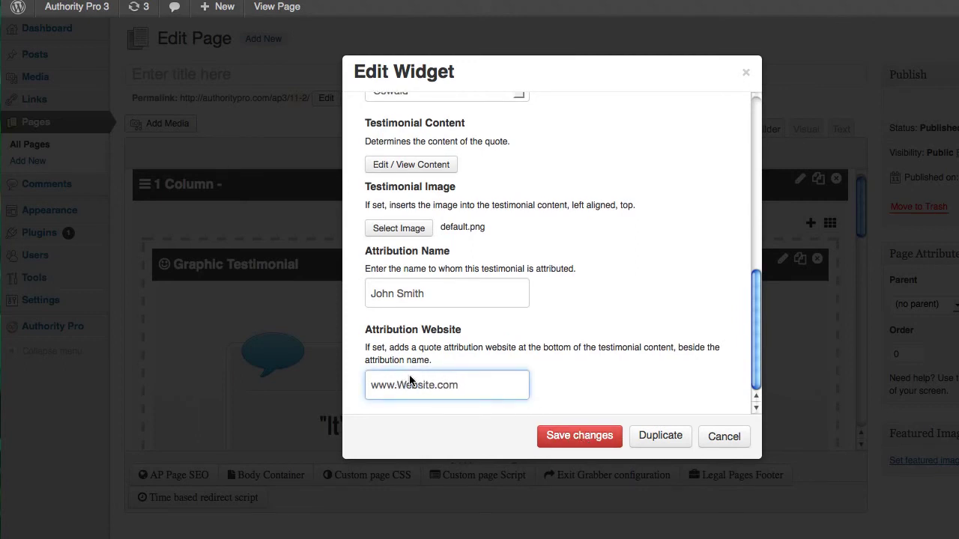
{"action": "left_click", "coordinate": [567, 439]}
{"action": "scroll", "coordinate": [450, 323], "scroll_direction": "down", "scroll_amount": 5}
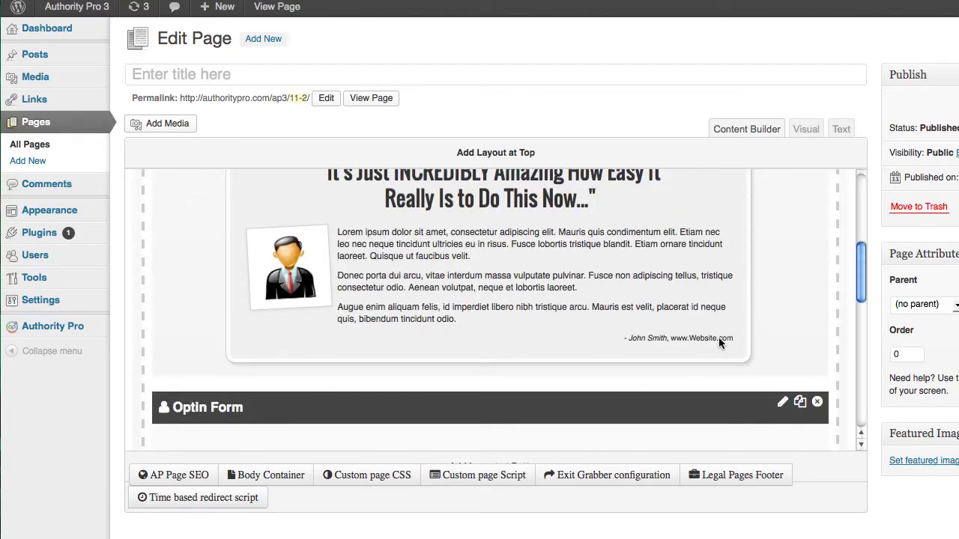
{"action": "scroll", "coordinate": [594, 324], "scroll_direction": "up", "scroll_amount": 4}
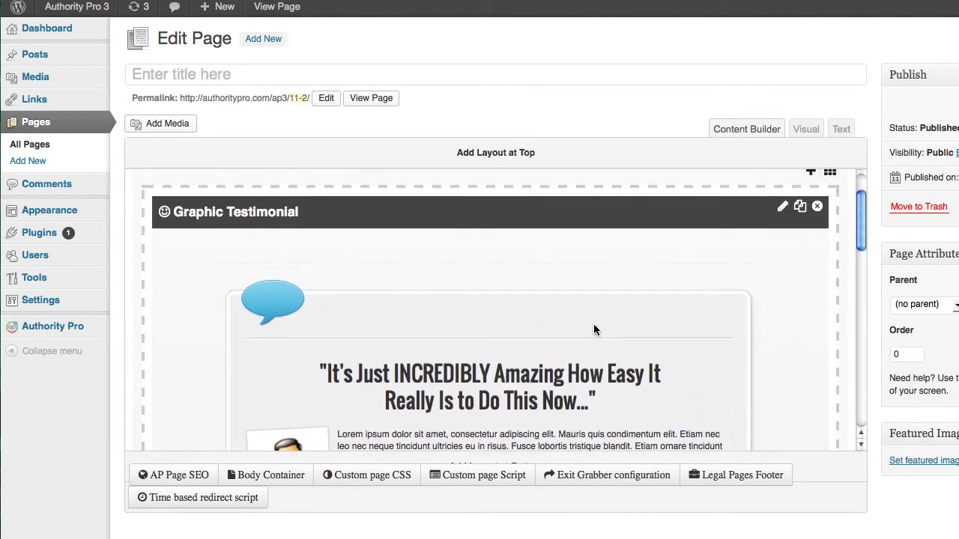
{"action": "scroll", "coordinate": [594, 325], "scroll_direction": "up", "scroll_amount": 1}
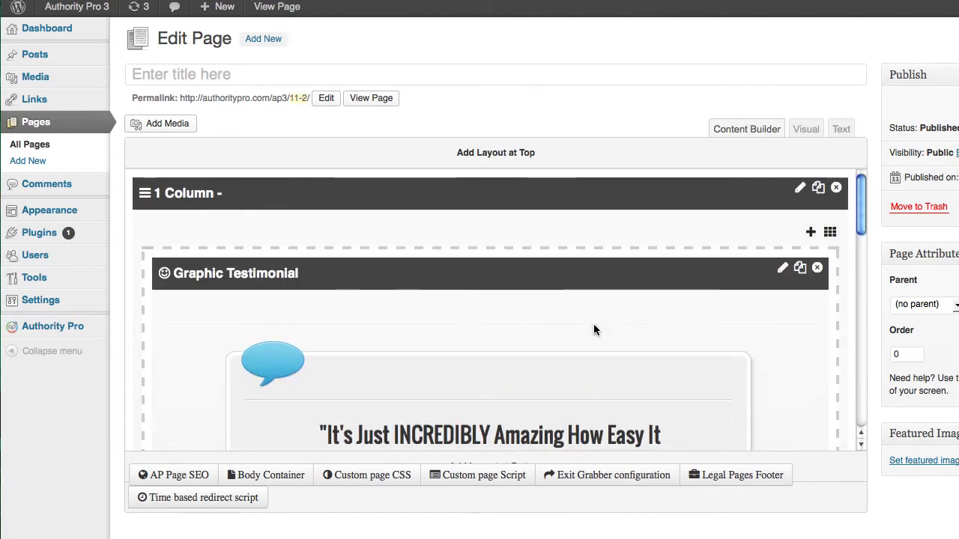
{"action": "scroll", "coordinate": [593, 325], "scroll_direction": "down", "scroll_amount": 1}
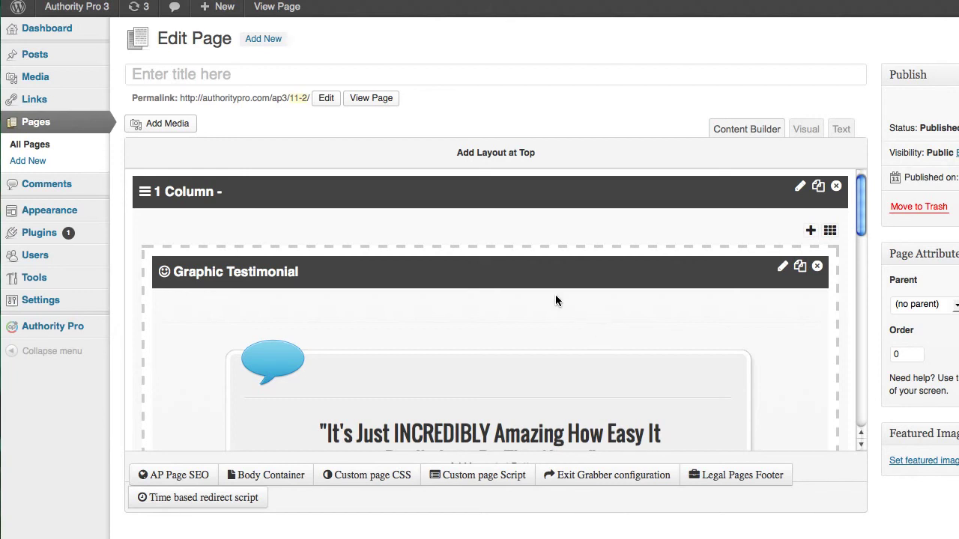
{"action": "left_click_drag", "start_coordinate": [215, 272], "coordinate": [259, 275]}
{"action": "scroll", "coordinate": [269, 277], "scroll_direction": "down", "scroll_amount": 5}
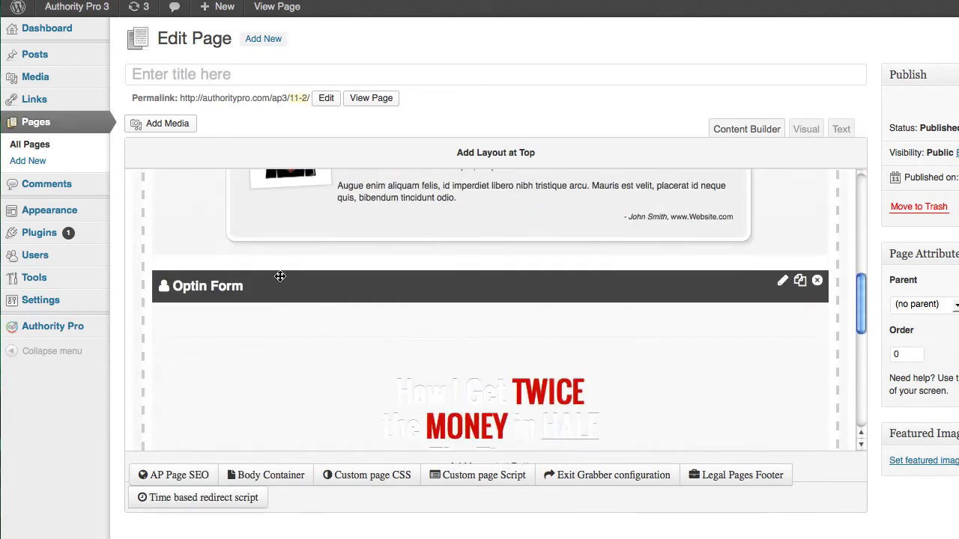
{"action": "scroll", "coordinate": [345, 311], "scroll_direction": "up", "scroll_amount": 2}
{"action": "scroll", "coordinate": [344, 311], "scroll_direction": "up", "scroll_amount": 3}
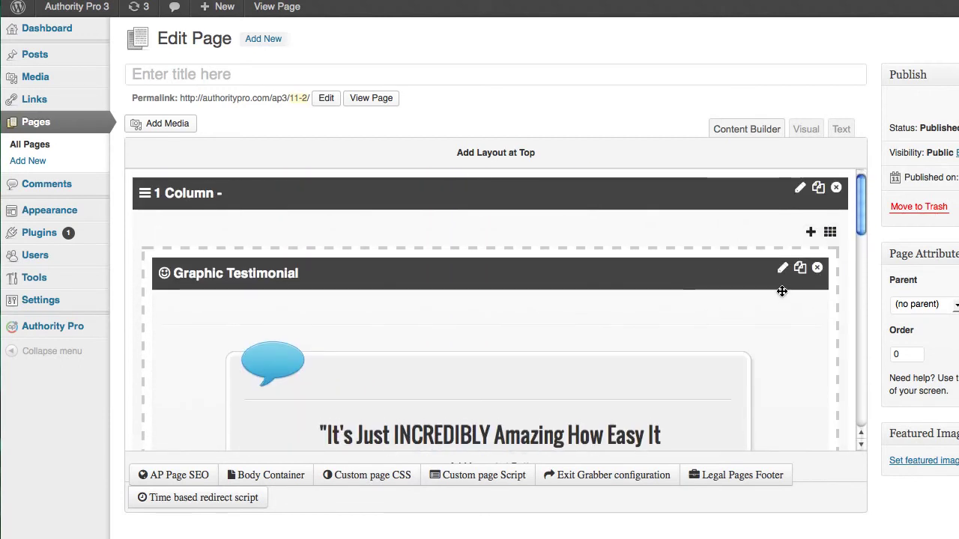